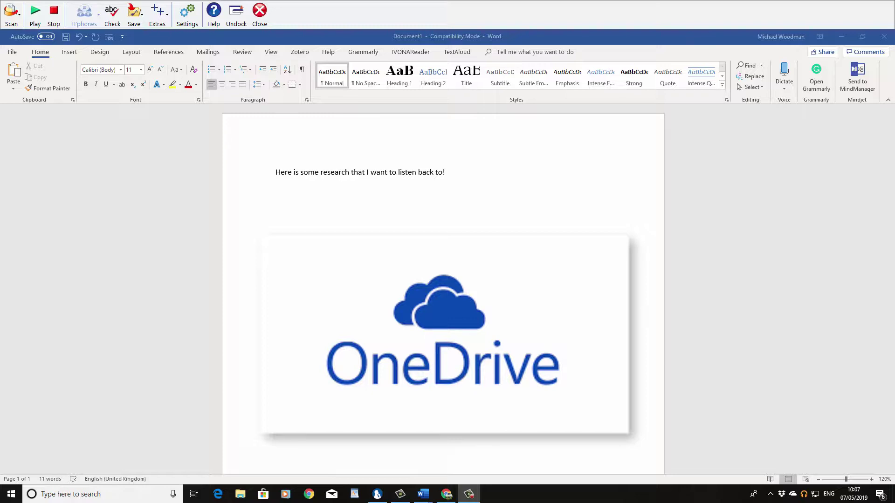
# Open the OneDrive - Personal folder in File Explorer, review its subfolders and close the window
pyautogui.click(240, 495)
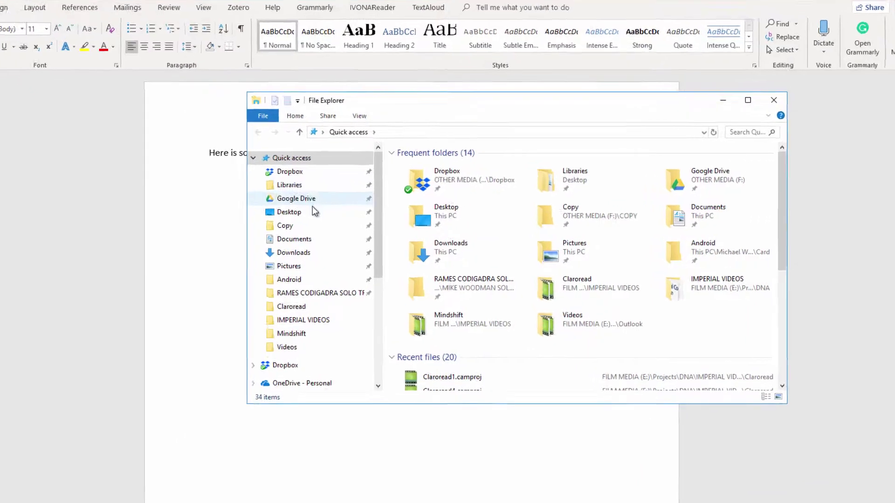
pyautogui.scroll(-3, 358, 235)
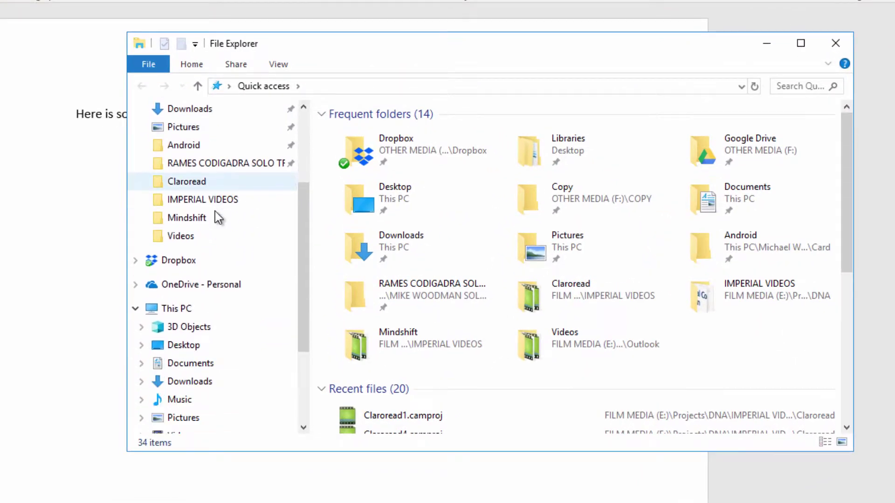
pyautogui.click(224, 285)
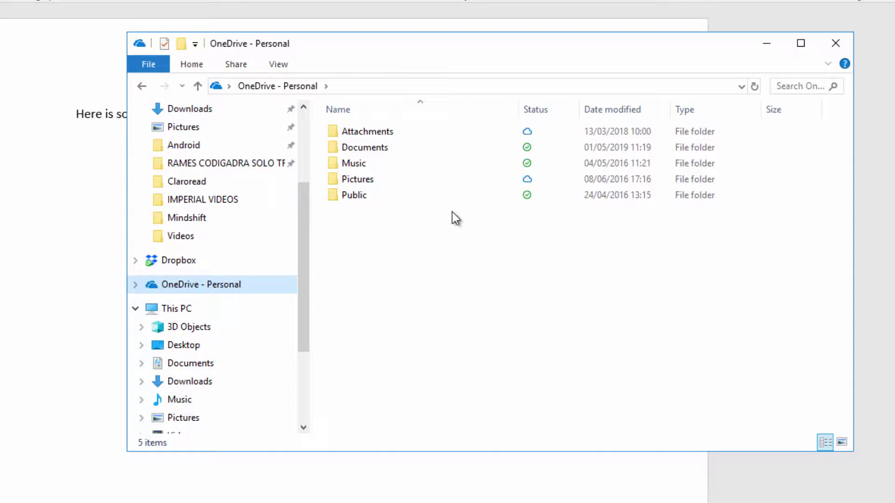
pyautogui.click(843, 43)
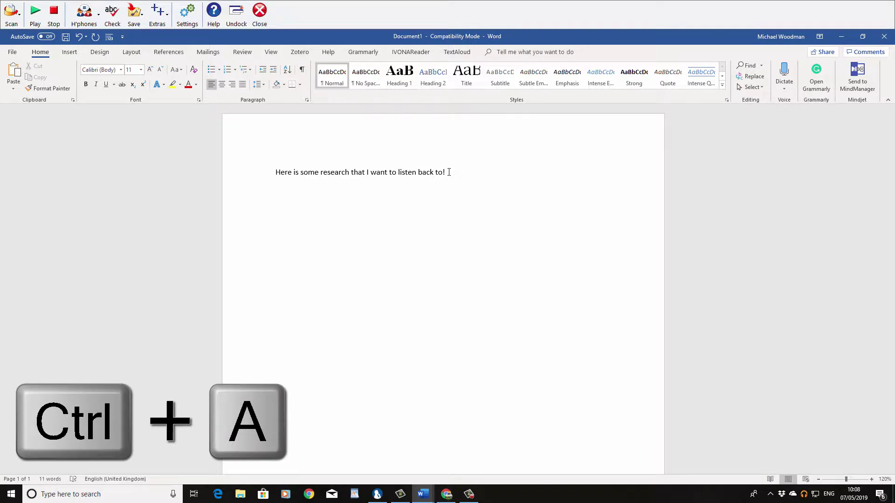
# Save all of the document's text as the audio file Here.mp3 in the Documents folder of OneDrive - Personal
pyautogui.hotkey('ctrl', 'a')
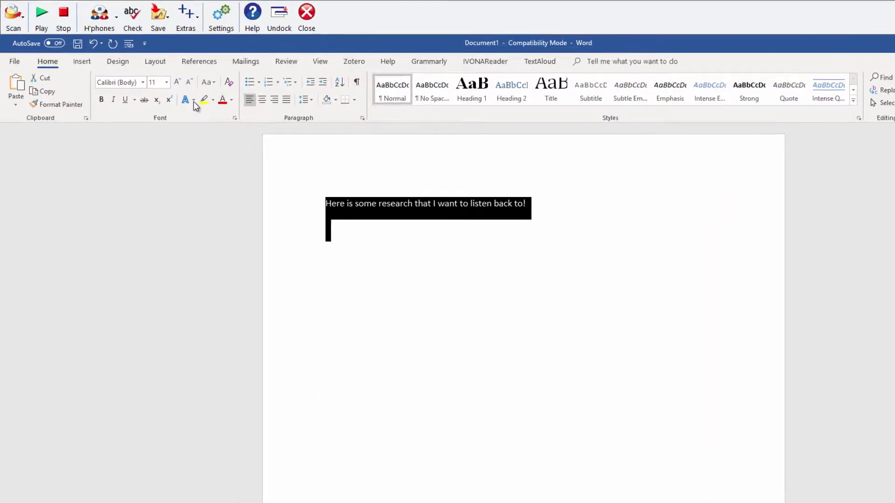
pyautogui.click(168, 17)
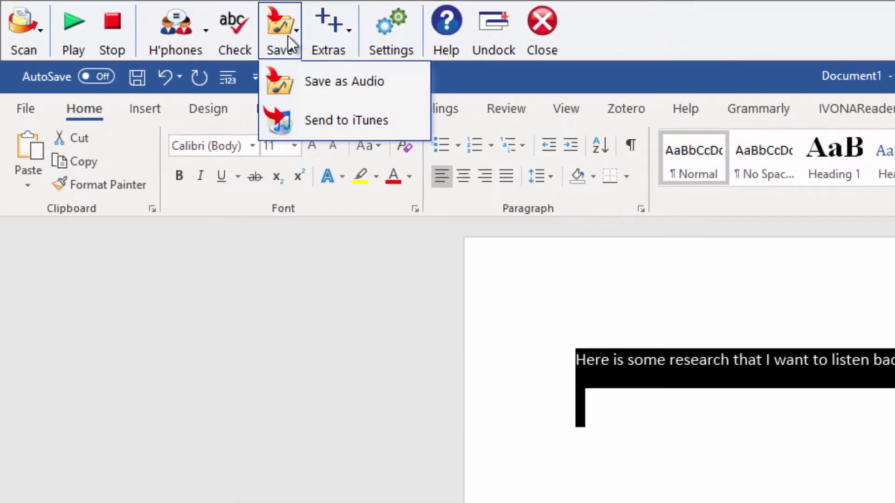
pyautogui.click(291, 77)
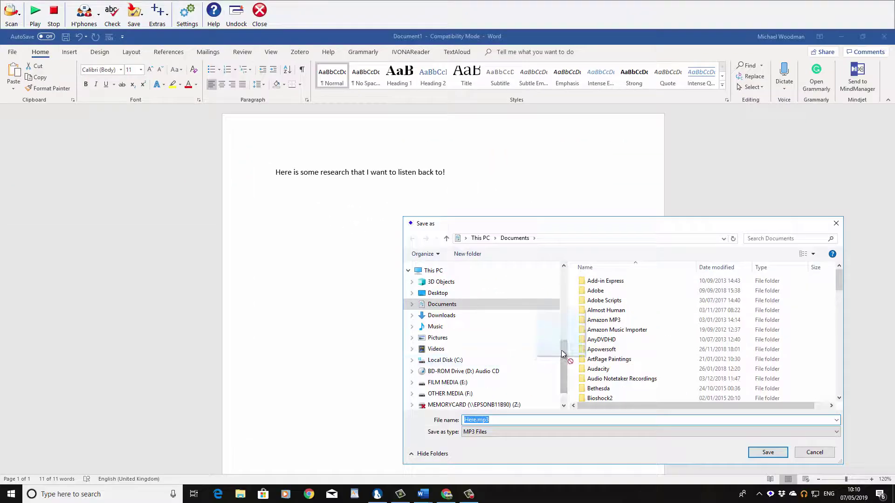
pyautogui.moveTo(561, 350); pyautogui.dragTo(548, 333)
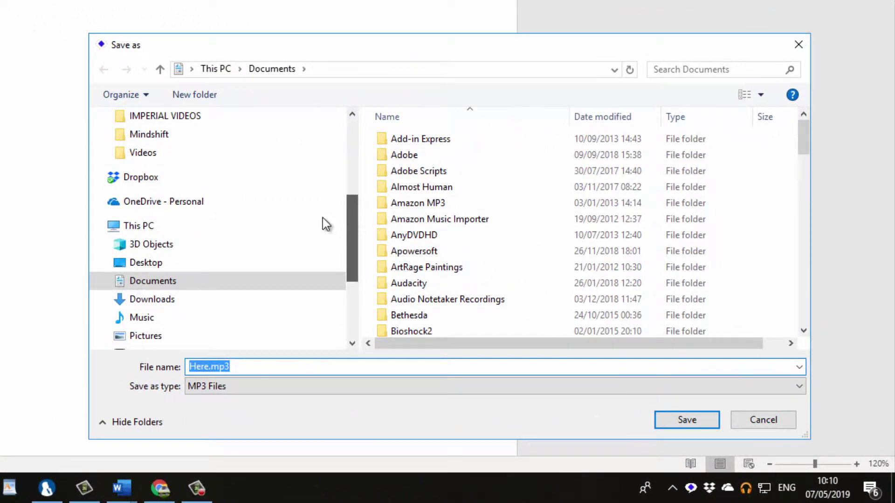
pyautogui.click(166, 205)
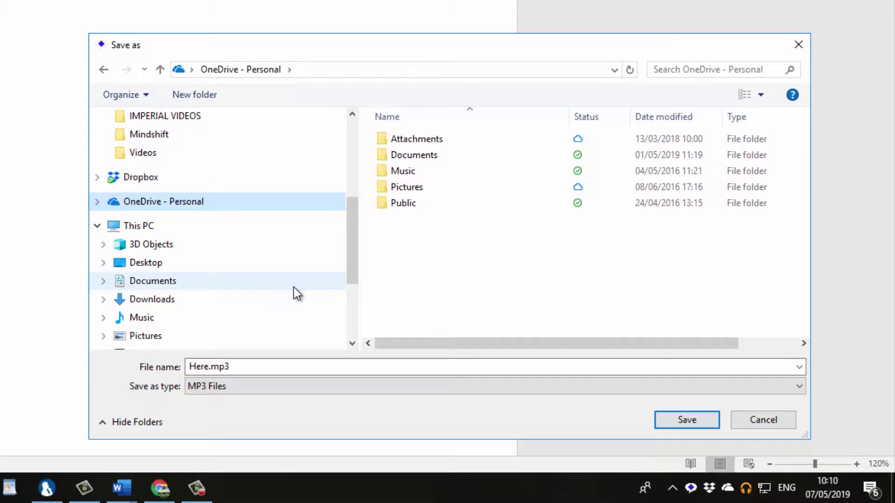
pyautogui.doubleClick(421, 156)
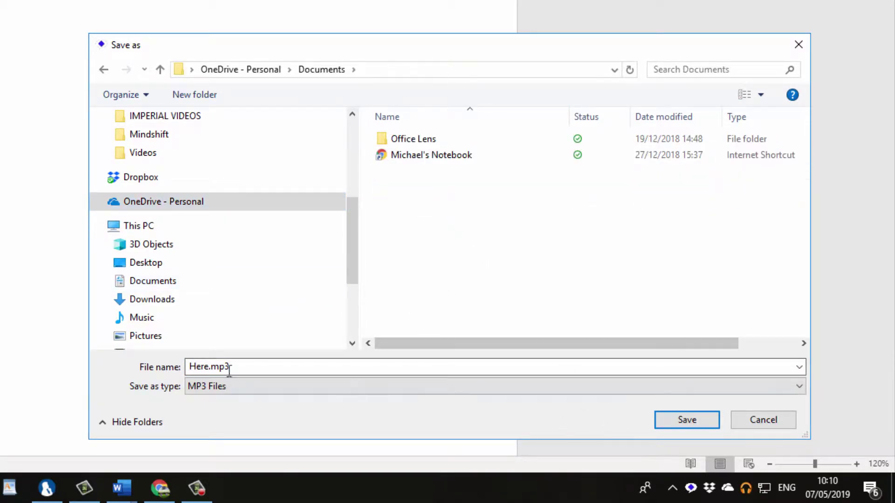
pyautogui.click(683, 424)
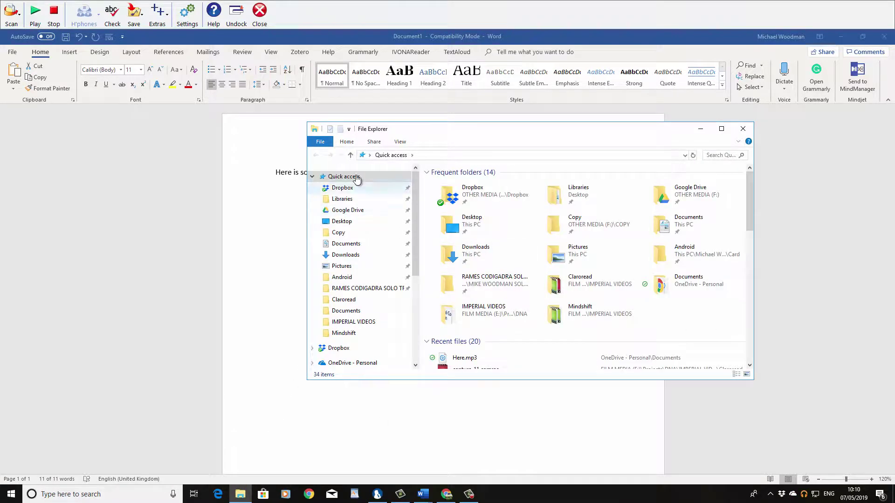
# Play Here.mp3 from the OneDrive Documents folder to check the audio, and close the player and the folder window
pyautogui.click(354, 363)
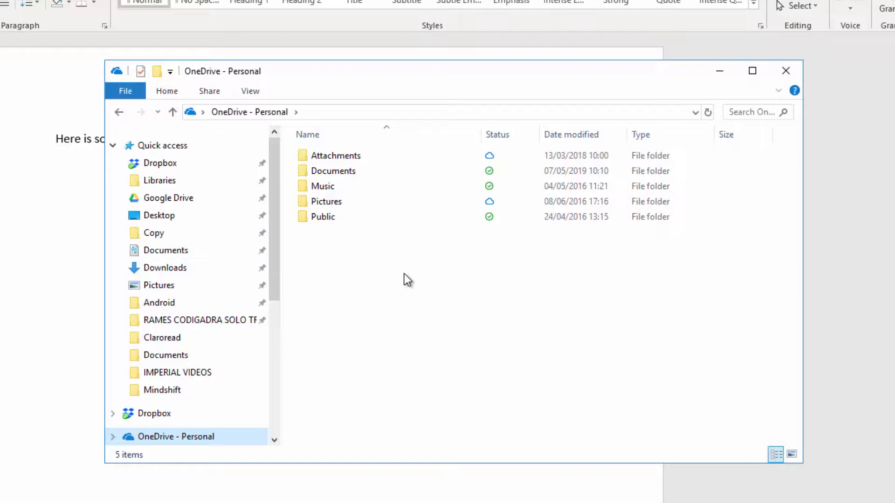
pyautogui.doubleClick(357, 173)
pyautogui.click(320, 174)
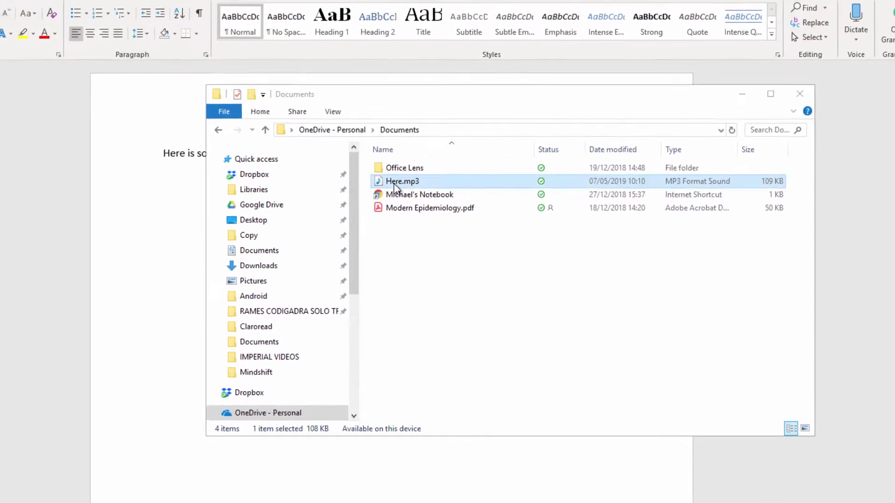
pyautogui.doubleClick(393, 183)
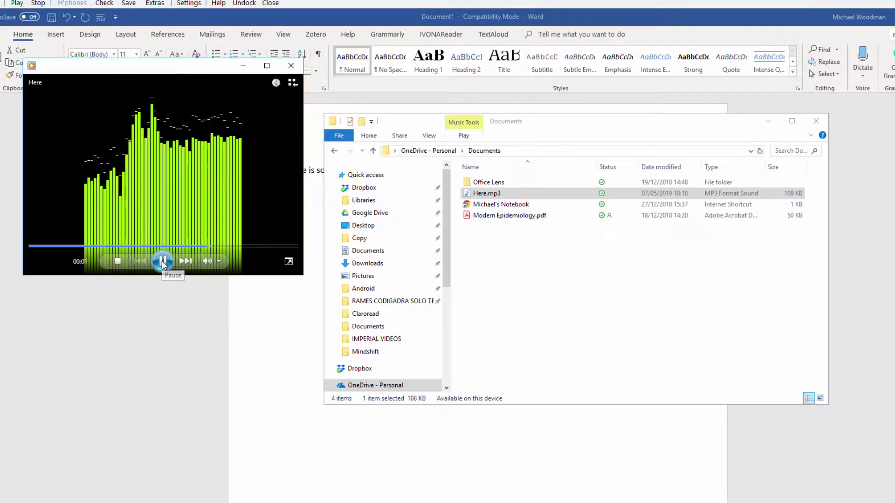
pyautogui.click(162, 263)
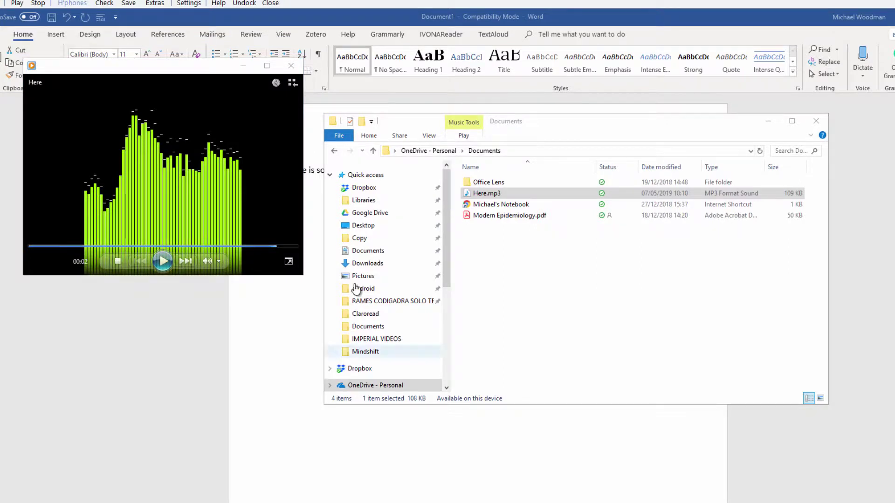
pyautogui.click(290, 66)
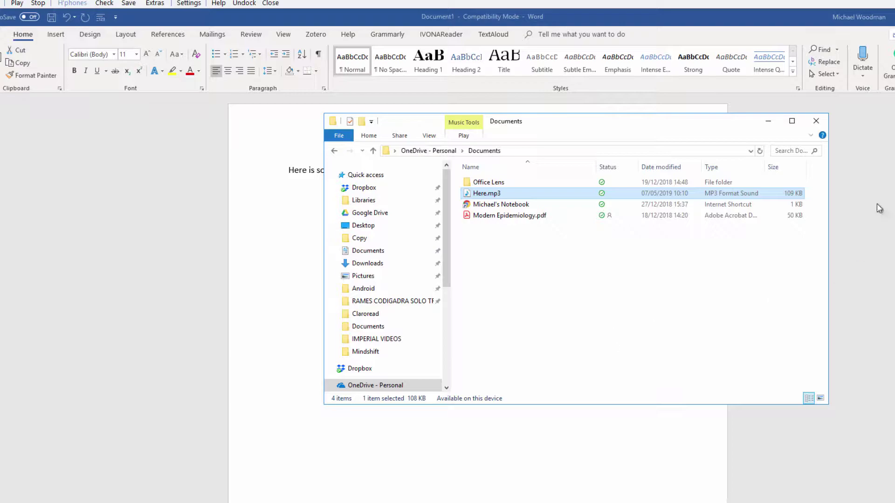
pyautogui.click(815, 121)
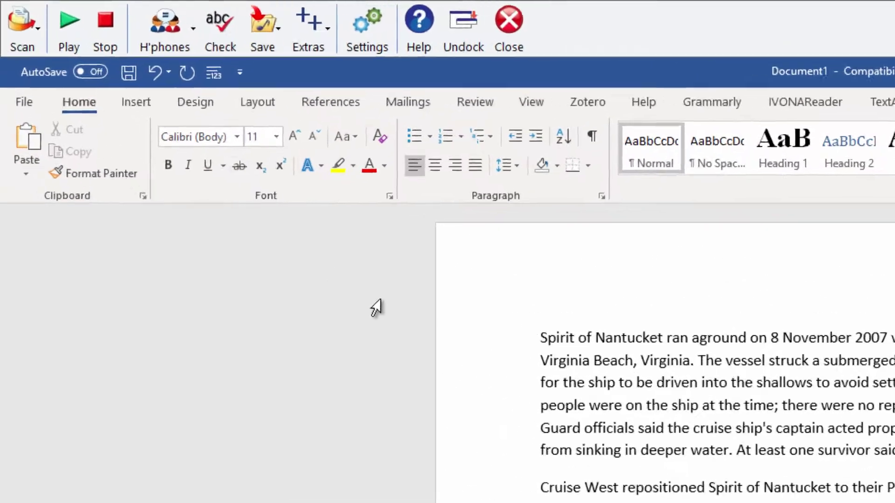
# Launch ClaroView, move its window clear of the document text and increase the strength of the screen tint
pyautogui.click(161, 12)
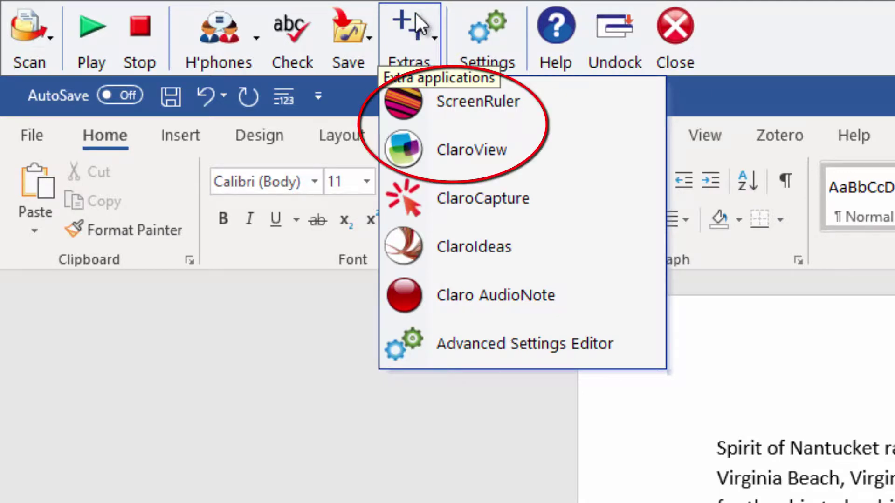
pyautogui.click(554, 158)
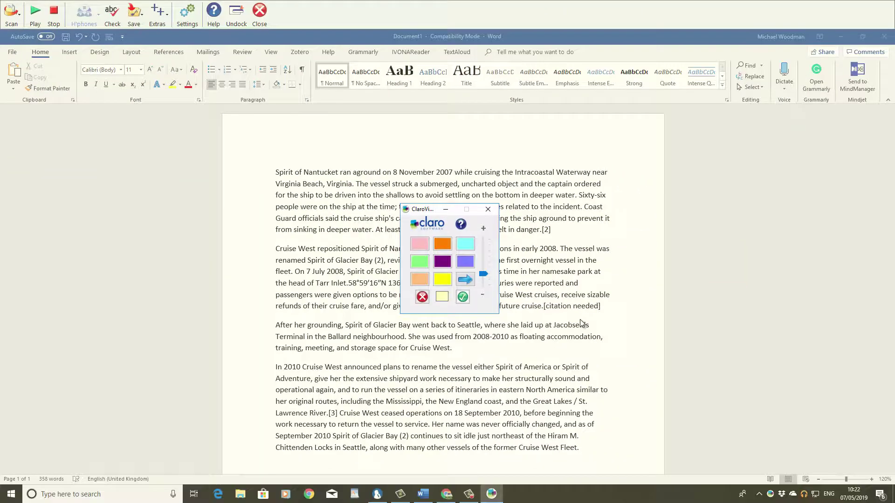
pyautogui.moveTo(421, 207); pyautogui.dragTo(700, 130)
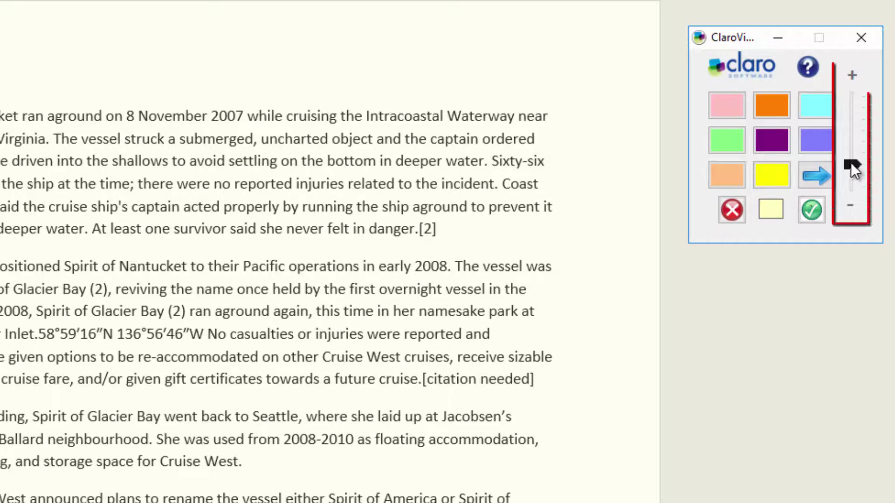
pyautogui.click(851, 138)
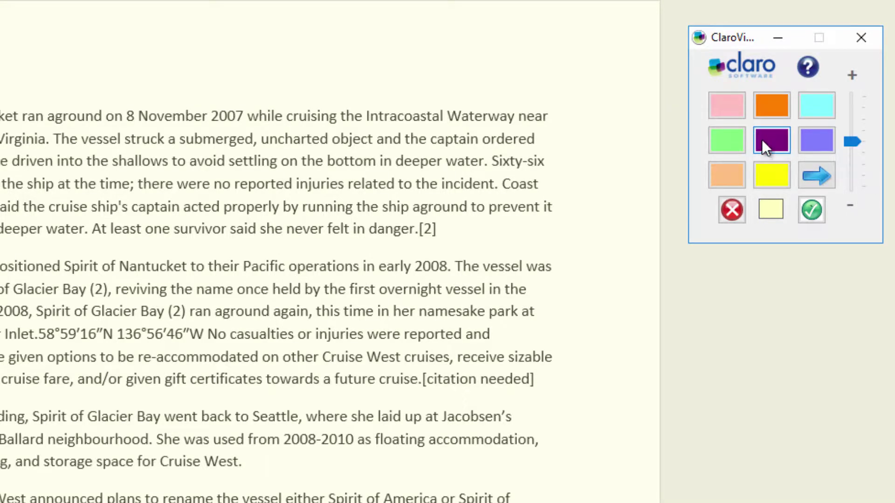
# Try the periwinkle and bright green screen tints and settle on grey from the extended colour palette
pyautogui.click(822, 141)
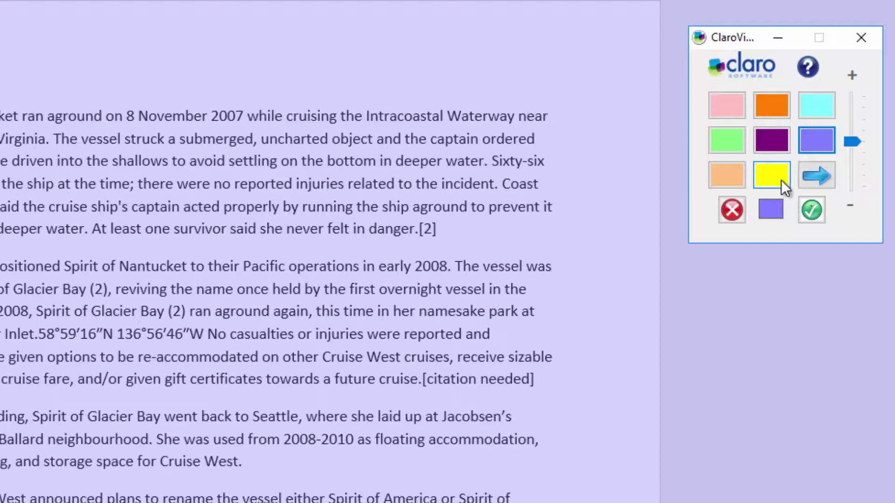
pyautogui.click(820, 176)
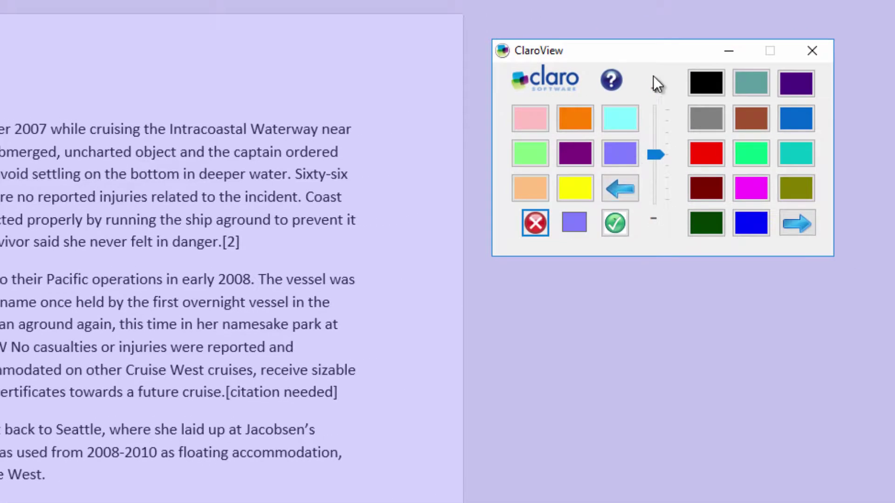
pyautogui.moveTo(689, 49); pyautogui.dragTo(480, 47)
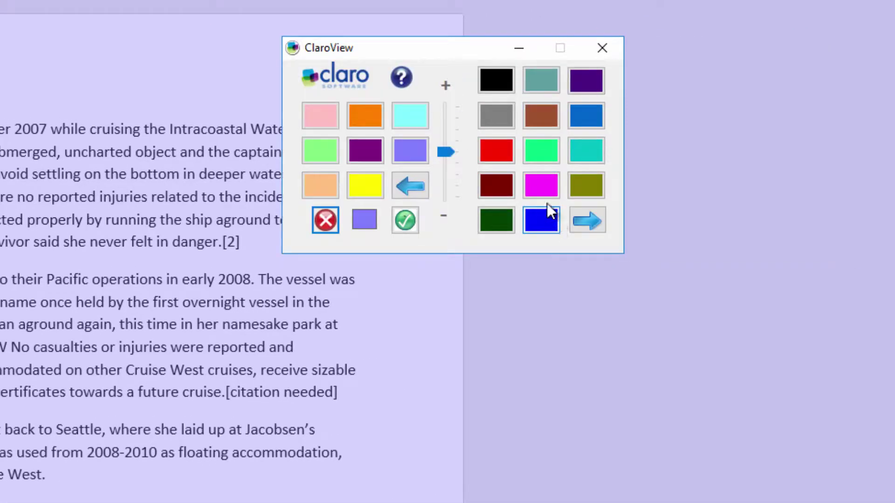
pyautogui.click(539, 156)
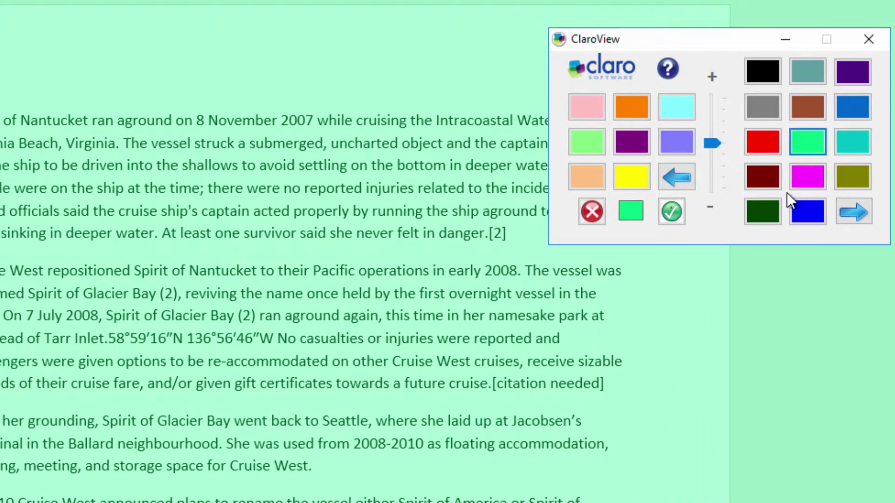
pyautogui.click(765, 102)
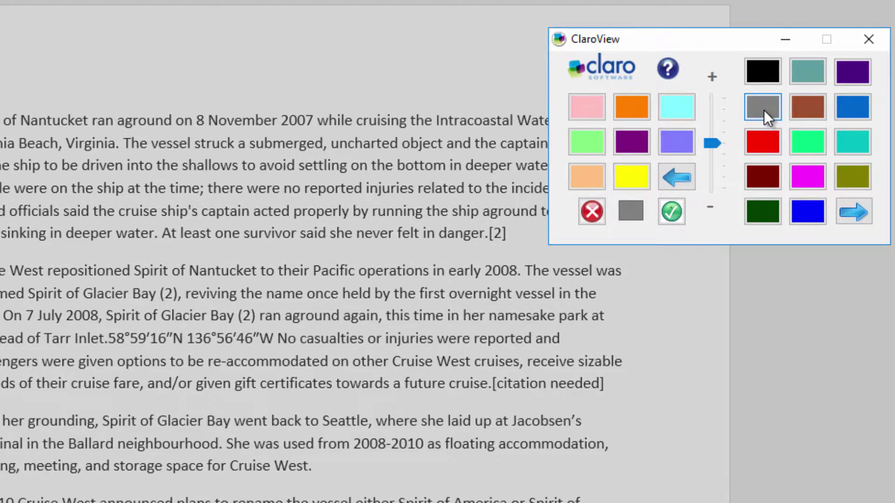
pyautogui.moveTo(720, 42); pyautogui.dragTo(615, 38)
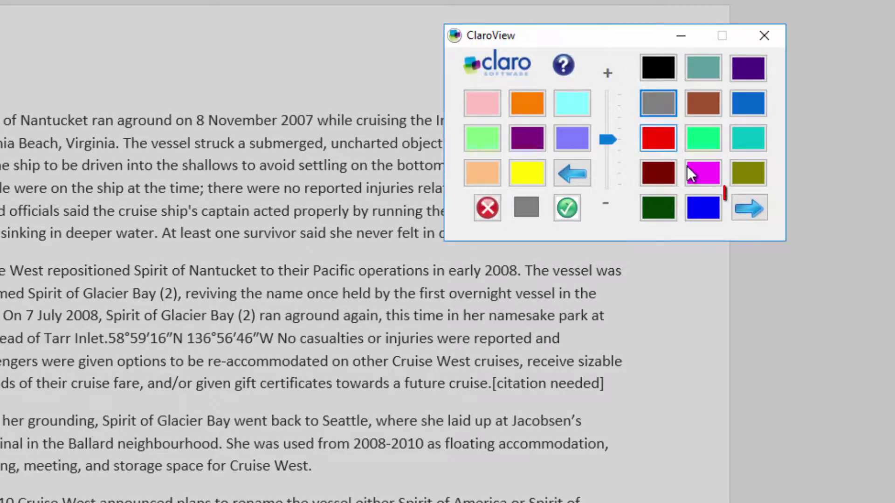
# Mix a custom tint colour from the basic blue, adjusting it to hue 129, saturation 231 and luminance 104, with the colour dialog moved aside
pyautogui.click(747, 207)
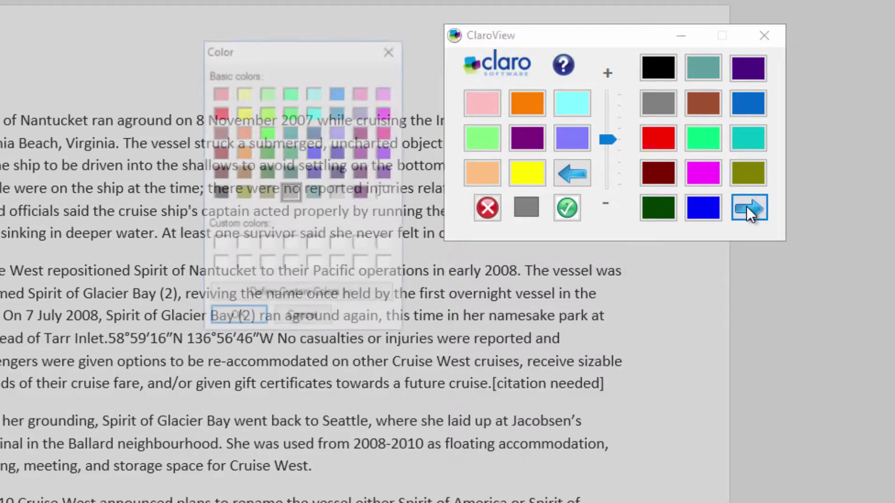
pyautogui.moveTo(317, 48); pyautogui.dragTo(72, 103)
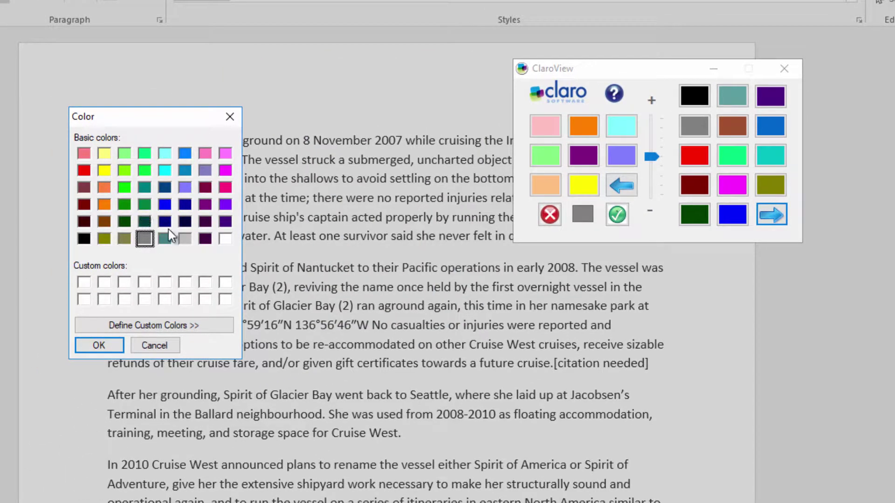
pyautogui.click(166, 206)
pyautogui.click(166, 327)
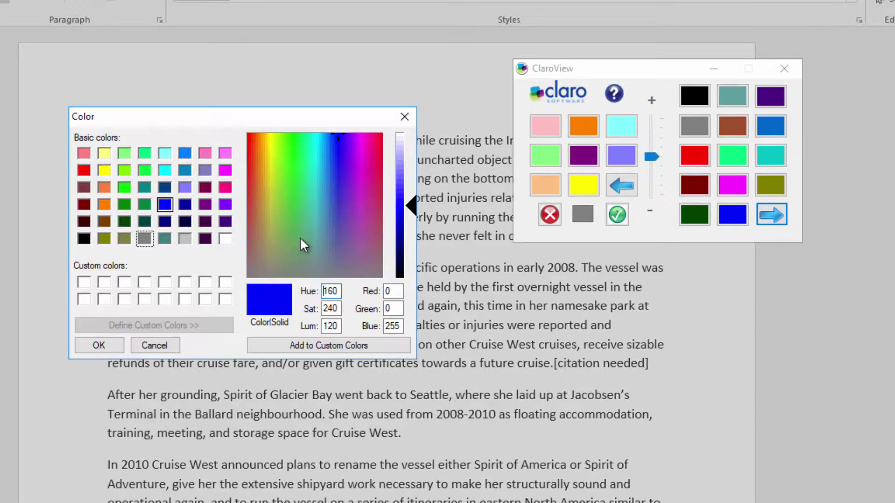
pyautogui.moveTo(340, 137); pyautogui.dragTo(320, 138)
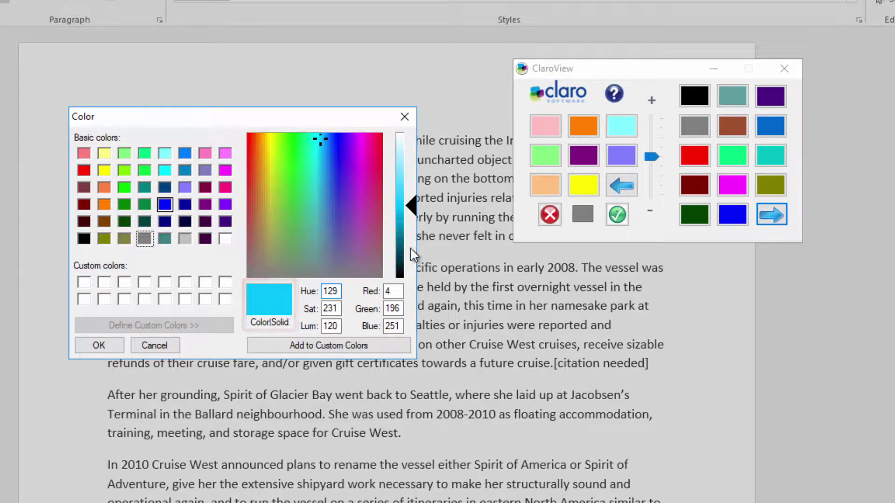
pyautogui.moveTo(413, 205)
pyautogui.mouseDown()
pyautogui.moveTo(411, 182)
pyautogui.moveTo(412, 226)
pyautogui.moveTo(416, 186)
pyautogui.moveTo(413, 214)
pyautogui.moveTo(414, 196)
pyautogui.moveTo(413, 206)
pyautogui.mouseUp()
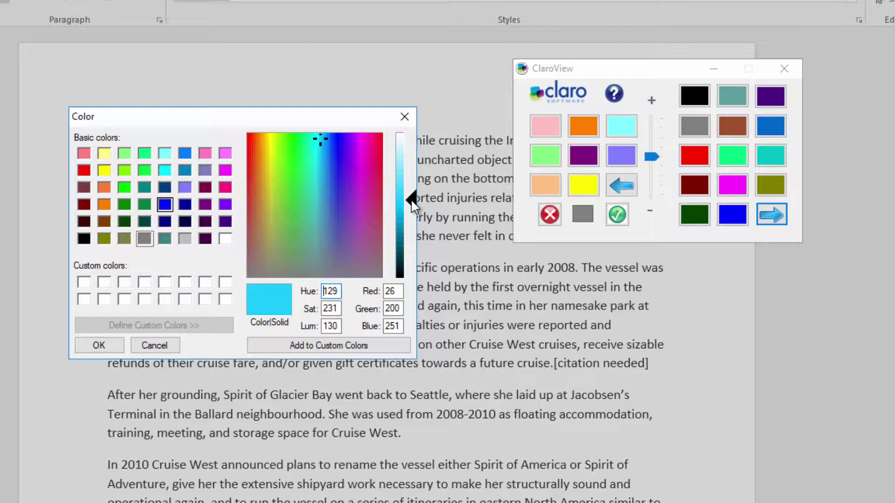
pyautogui.moveTo(412, 201); pyautogui.dragTo(414, 216)
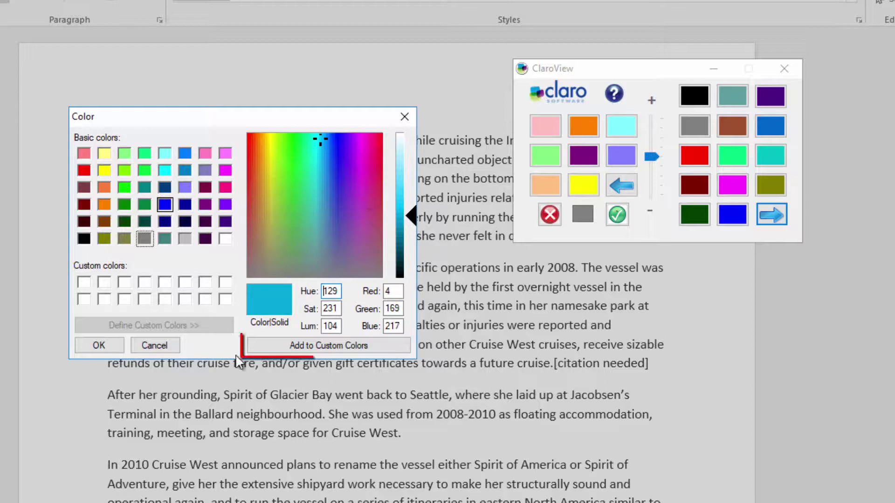
# Add the mixed turquoise blue to the custom colours and apply it as the screen tint
pyautogui.click(319, 350)
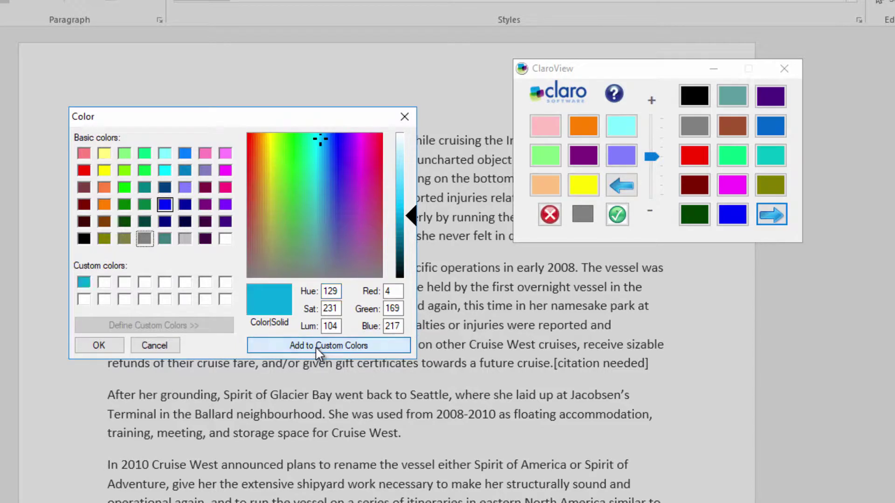
pyautogui.click(84, 282)
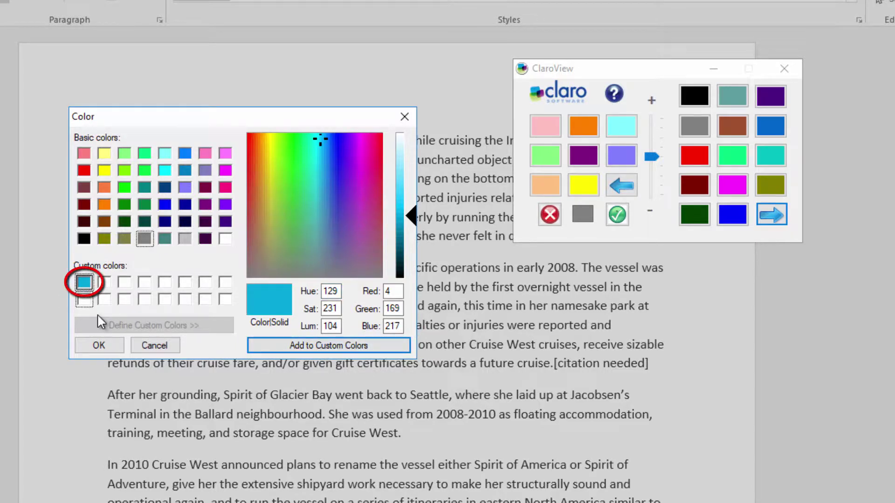
pyautogui.click(99, 345)
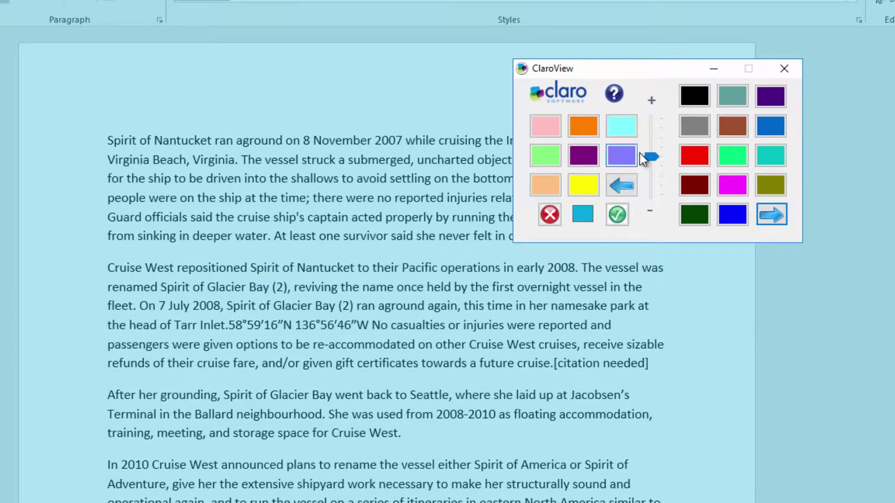
# Weaken the screen tint, change it to pale orange, reduce its strength further and accept the settings
pyautogui.moveTo(651, 157)
pyautogui.mouseDown()
pyautogui.moveTo(652, 181)
pyautogui.moveTo(654, 151)
pyautogui.moveTo(653, 164)
pyautogui.mouseUp()
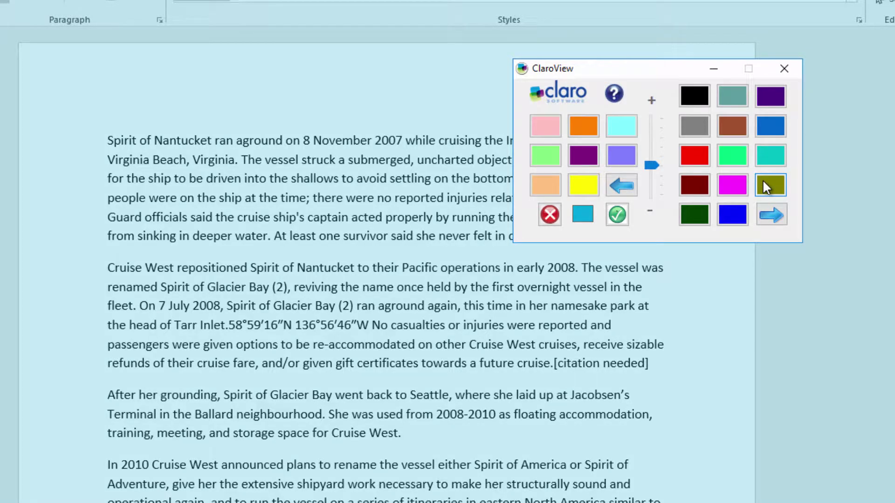
pyautogui.click(535, 185)
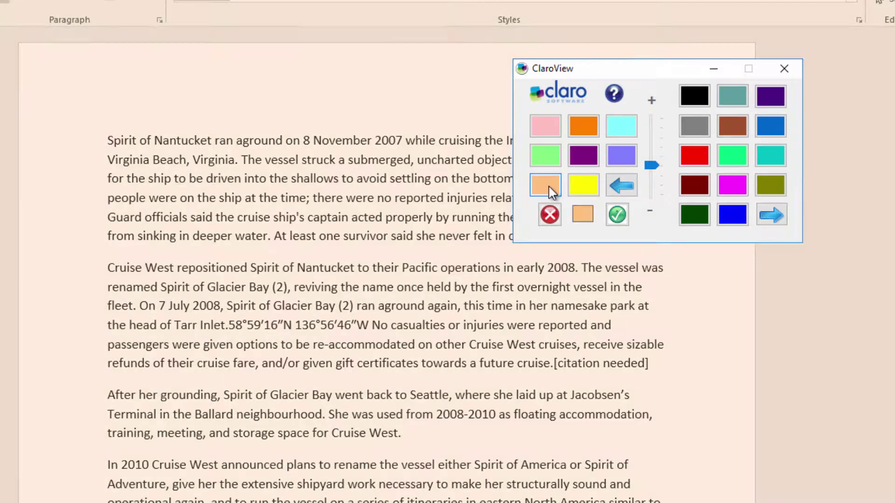
pyautogui.moveTo(652, 165); pyautogui.dragTo(652, 179)
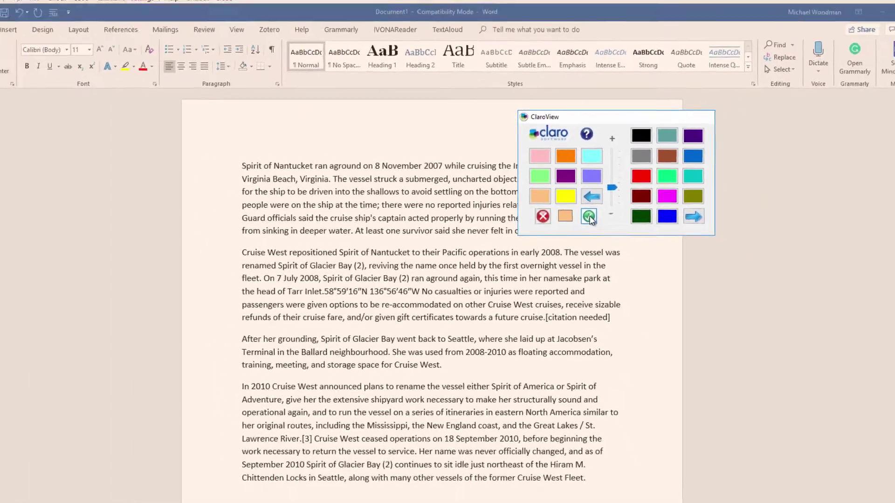
pyautogui.click(617, 215)
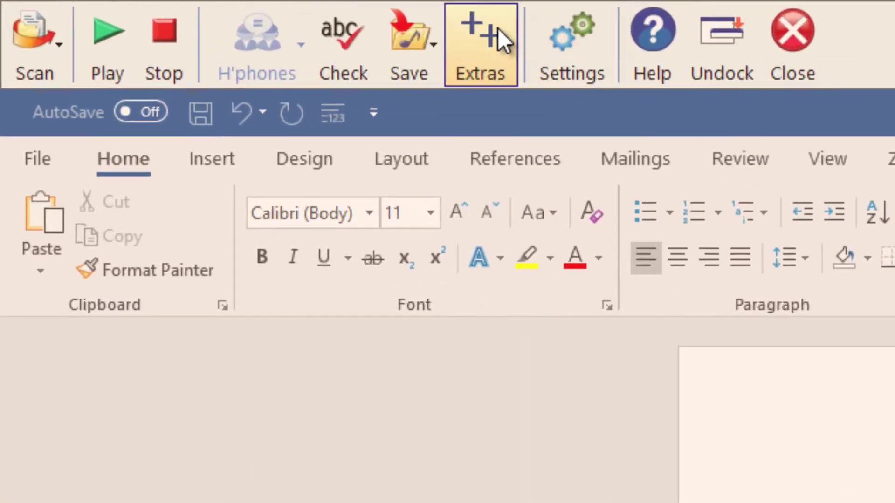
# Locate ClaroView for reopening, both in ClaroRead's extras and among the hidden icons of the Windows notification area
pyautogui.click(163, 14)
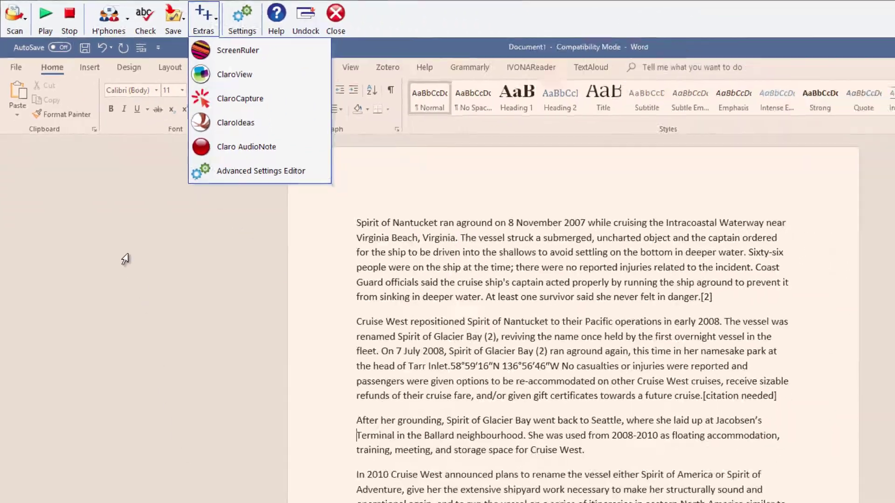
pyautogui.click(536, 13)
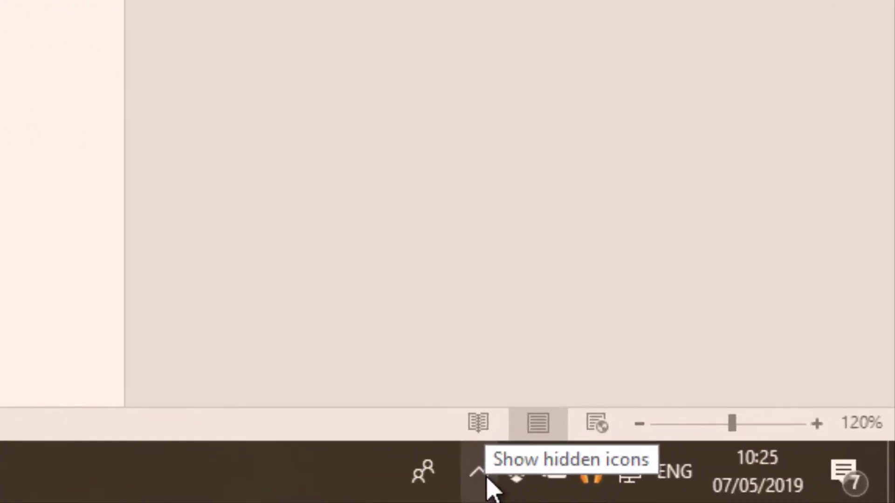
pyautogui.click(771, 494)
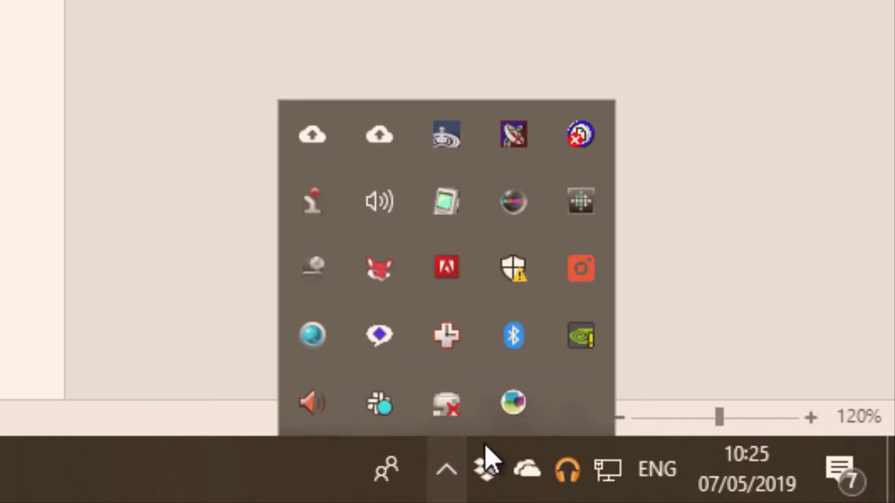
pyautogui.click(513, 404)
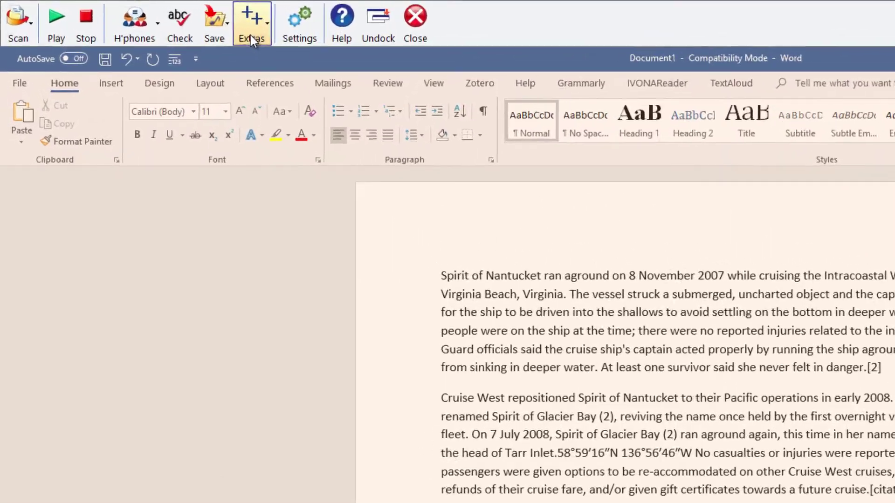
# Reopen ClaroView from ClaroRead's extras, reset the screen tint and close the ClaroView window
pyautogui.click(157, 14)
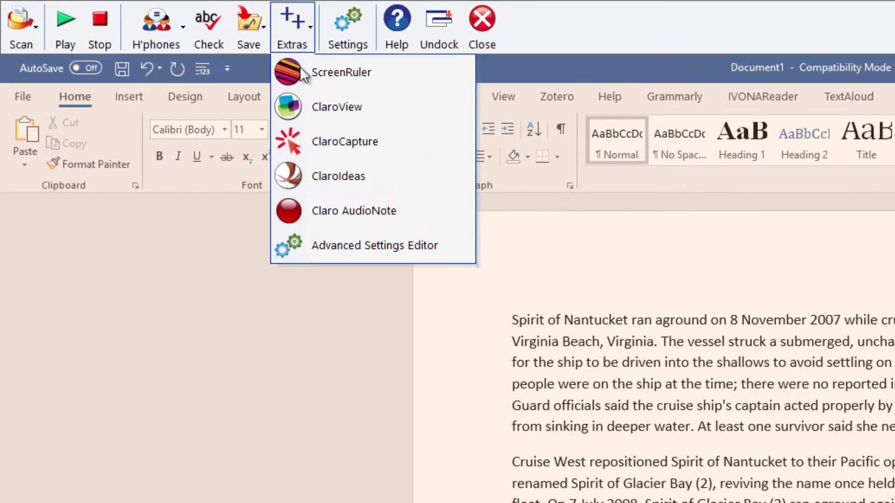
pyautogui.click(321, 105)
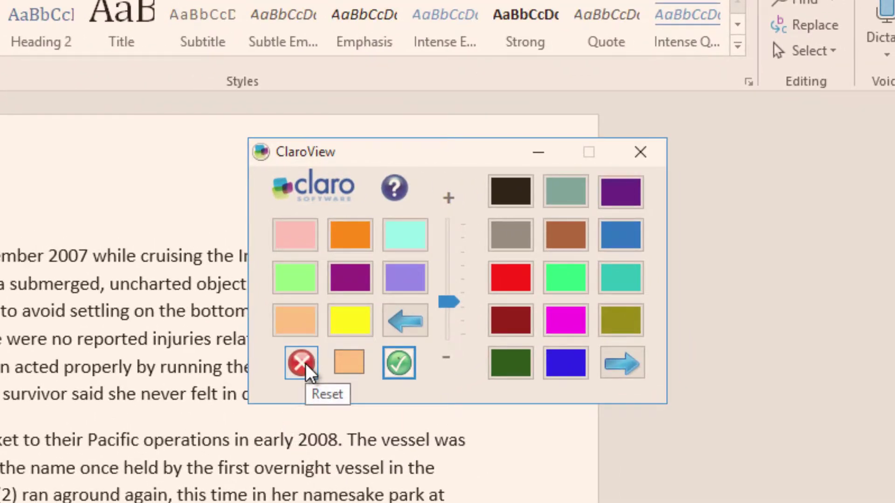
pyautogui.click(306, 362)
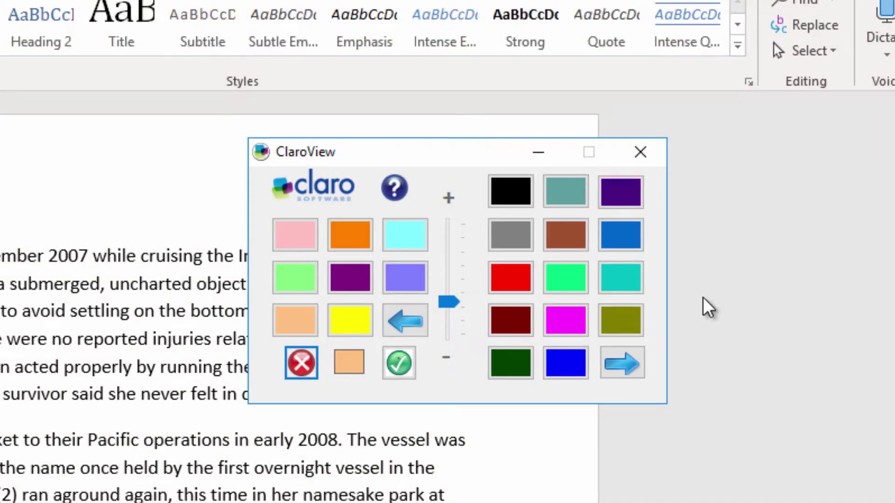
pyautogui.click(640, 152)
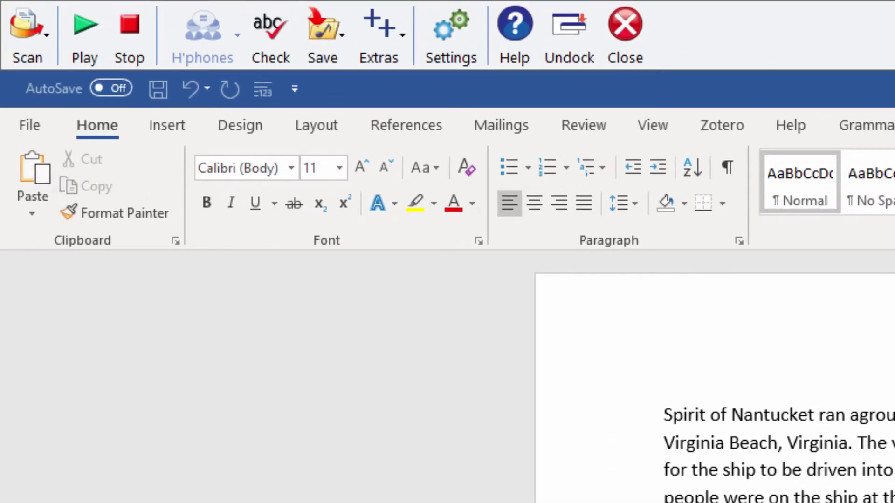
# Launch ScreenRuler from ClaroRead's extras and move its settings window clear of the document text
pyautogui.click(379, 28)
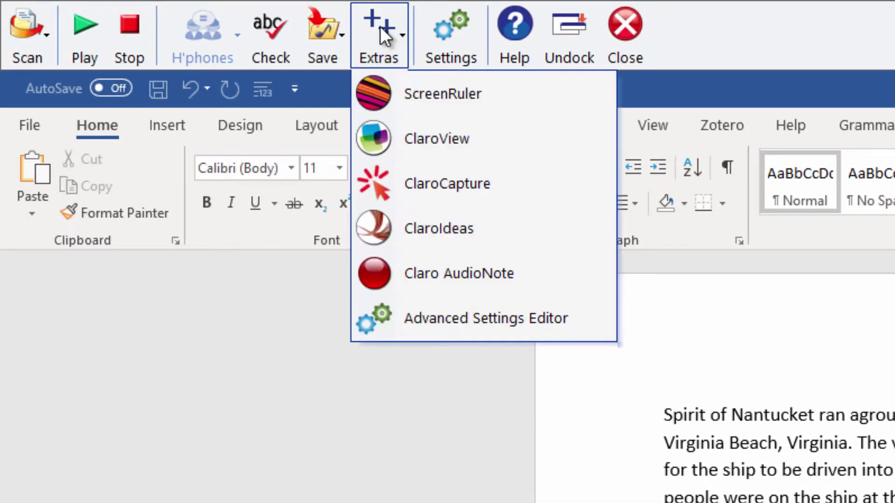
pyautogui.click(410, 91)
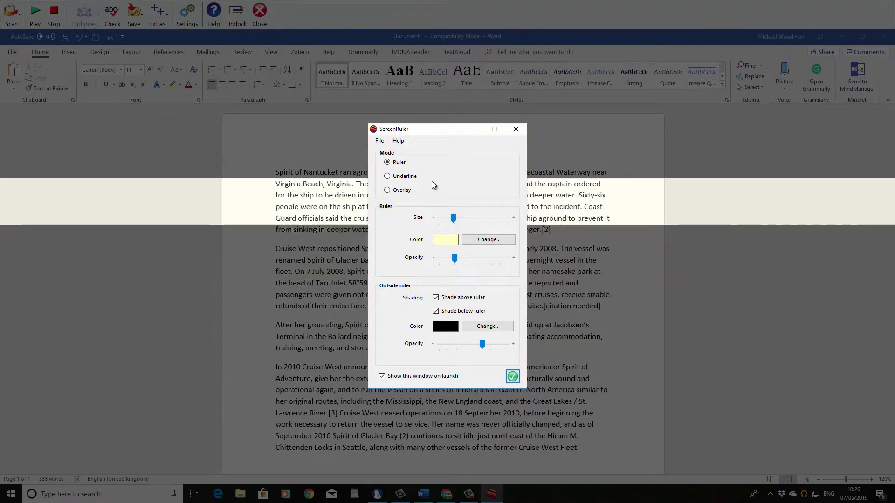
pyautogui.moveTo(449, 130); pyautogui.dragTo(783, 267)
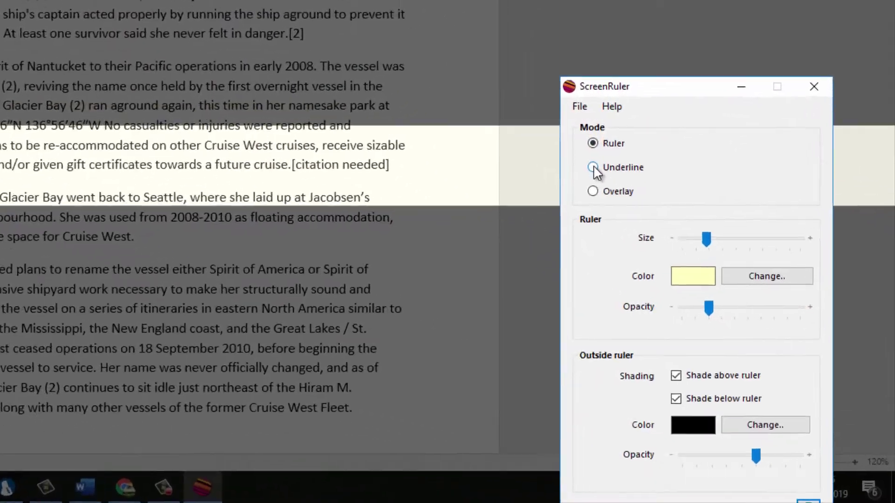
# Try ScreenRuler's Underline and Overlay modes, settle on Underline and accept the settings, keeping the window beside the text
pyautogui.click(718, 307)
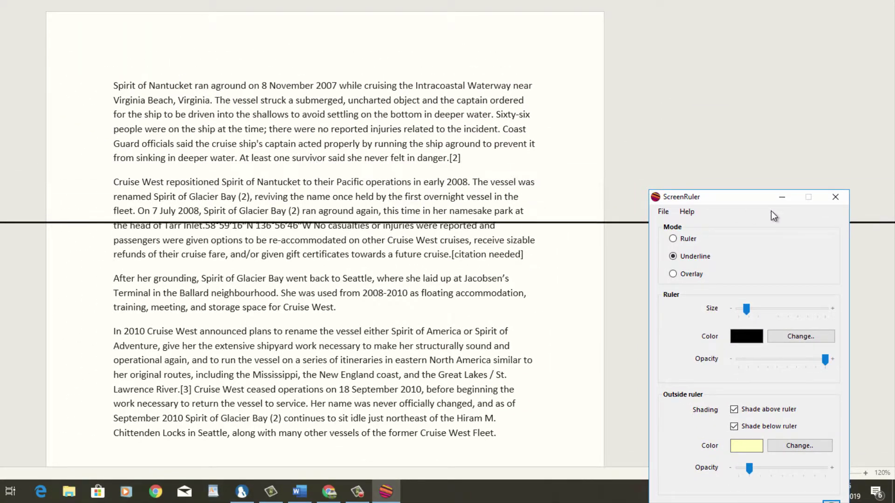
pyautogui.moveTo(750, 197); pyautogui.dragTo(695, 29)
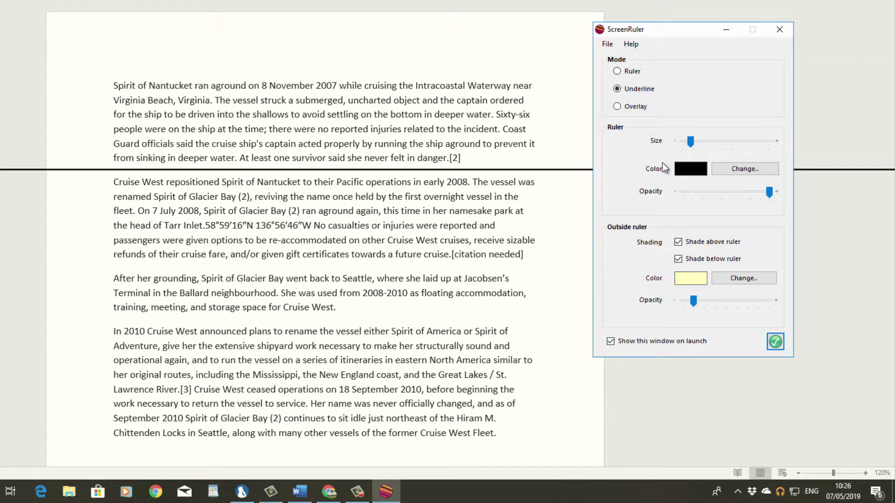
pyautogui.click(617, 106)
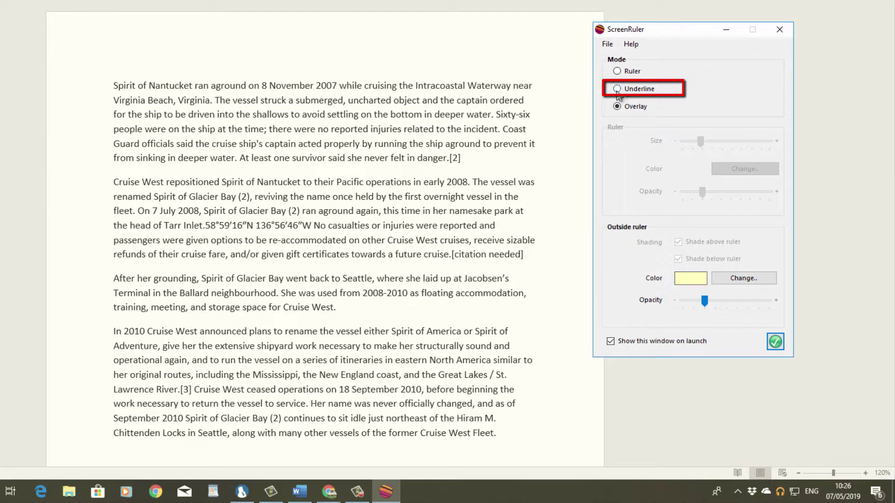
pyautogui.click(616, 90)
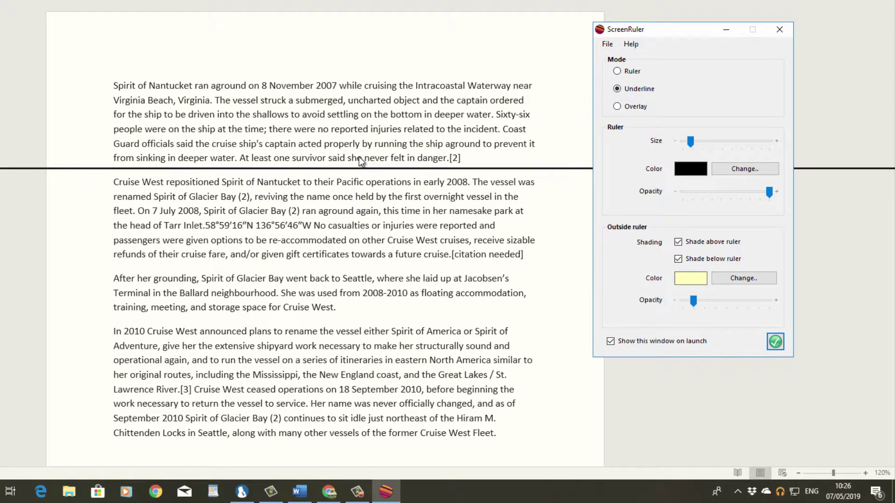
pyautogui.click(775, 342)
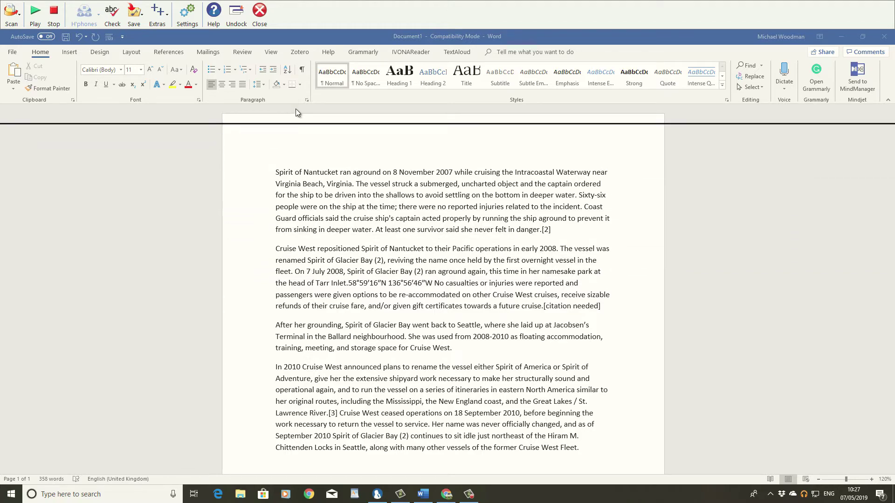
# Reopen the ScreenRuler settings from ClaroRead's extras and close ScreenRuler
pyautogui.click(163, 18)
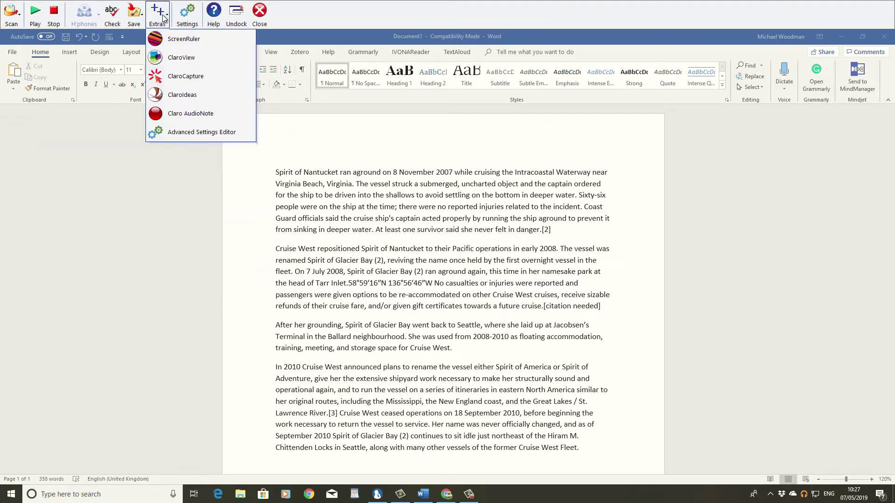
pyautogui.click(183, 38)
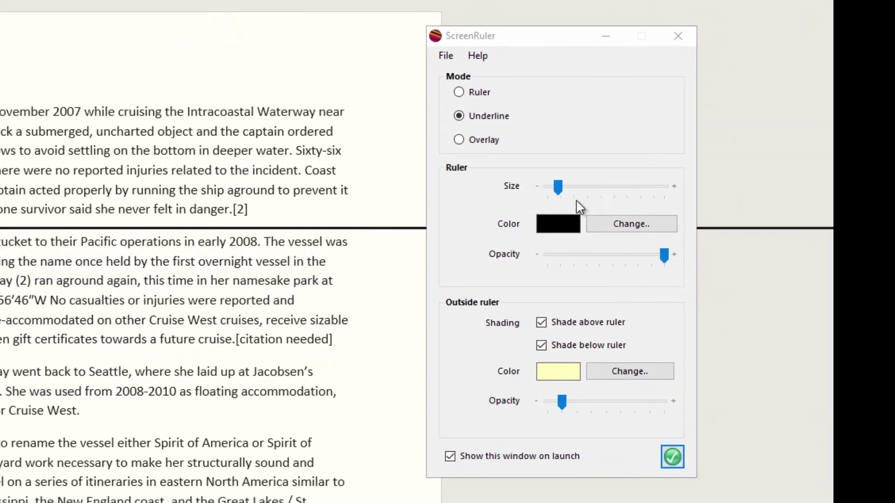
pyautogui.click(678, 41)
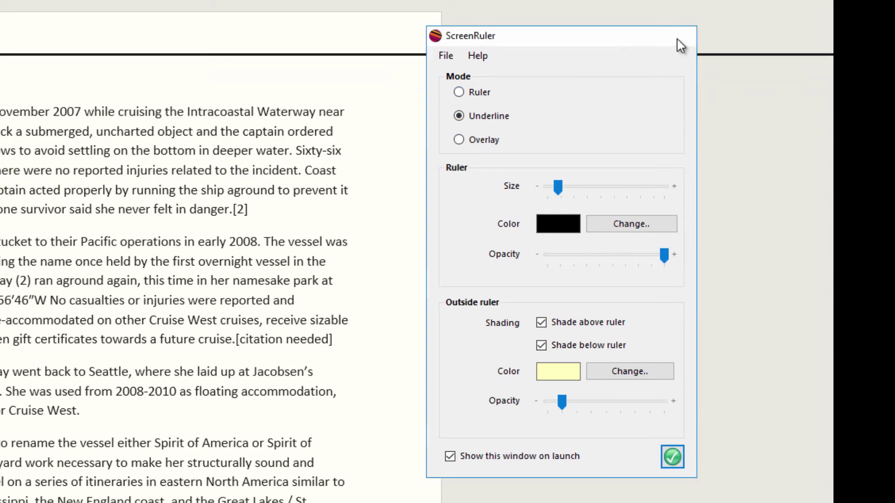